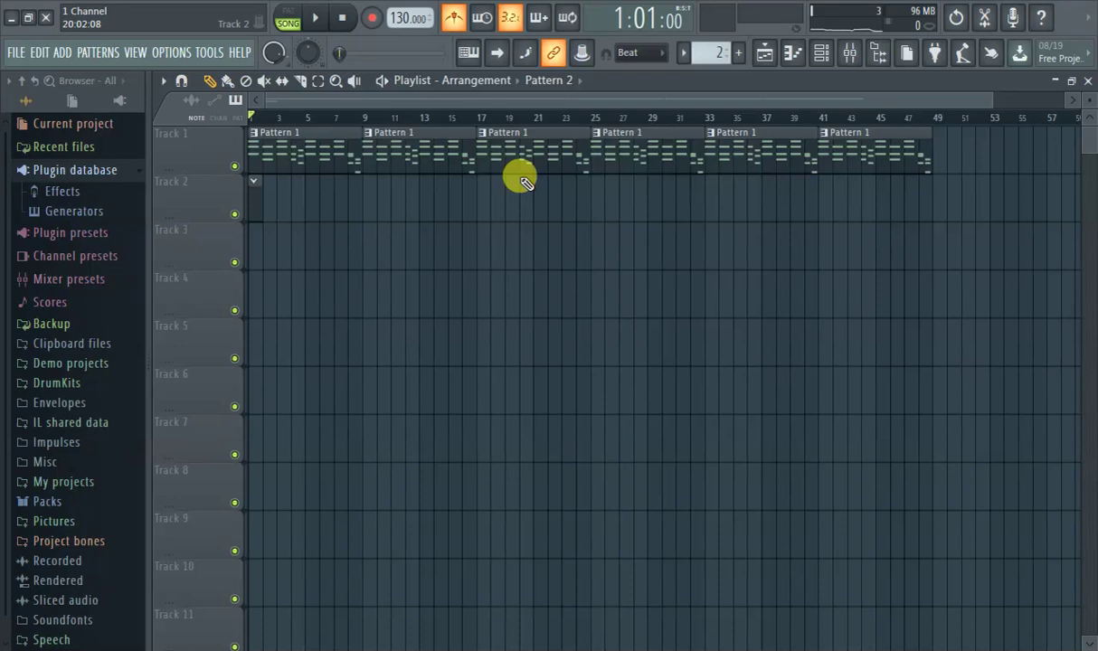
- Return to the playlist and show the channel rack with Kick, Clap, Hat, Snare, GMS and GMS #2
click(794, 56)
click(793, 56)
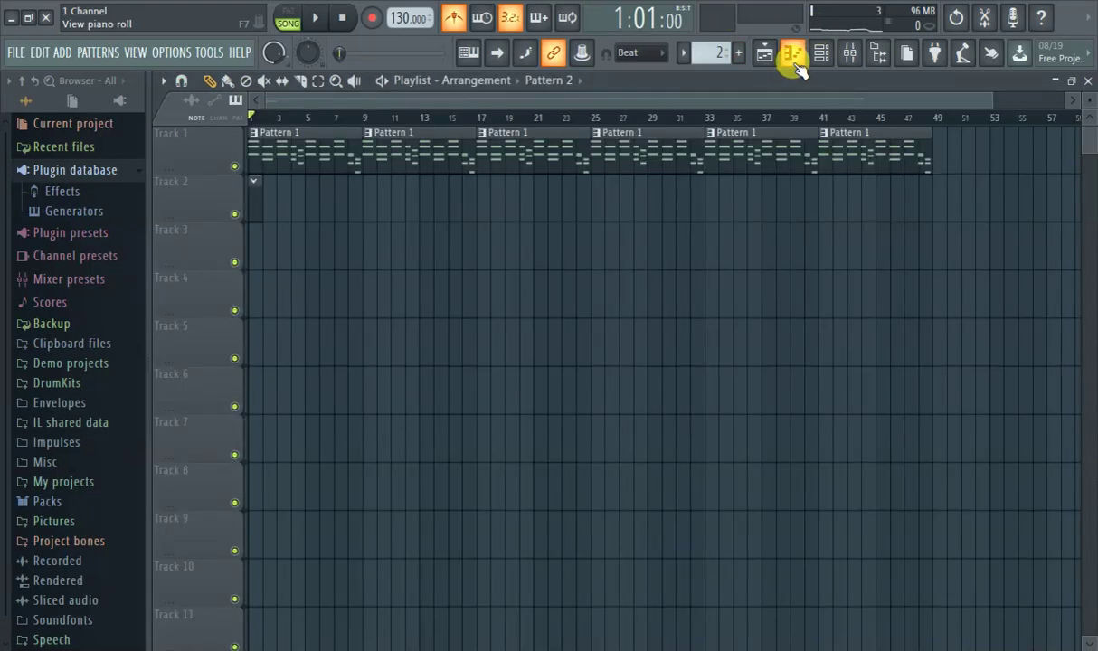
click(793, 56)
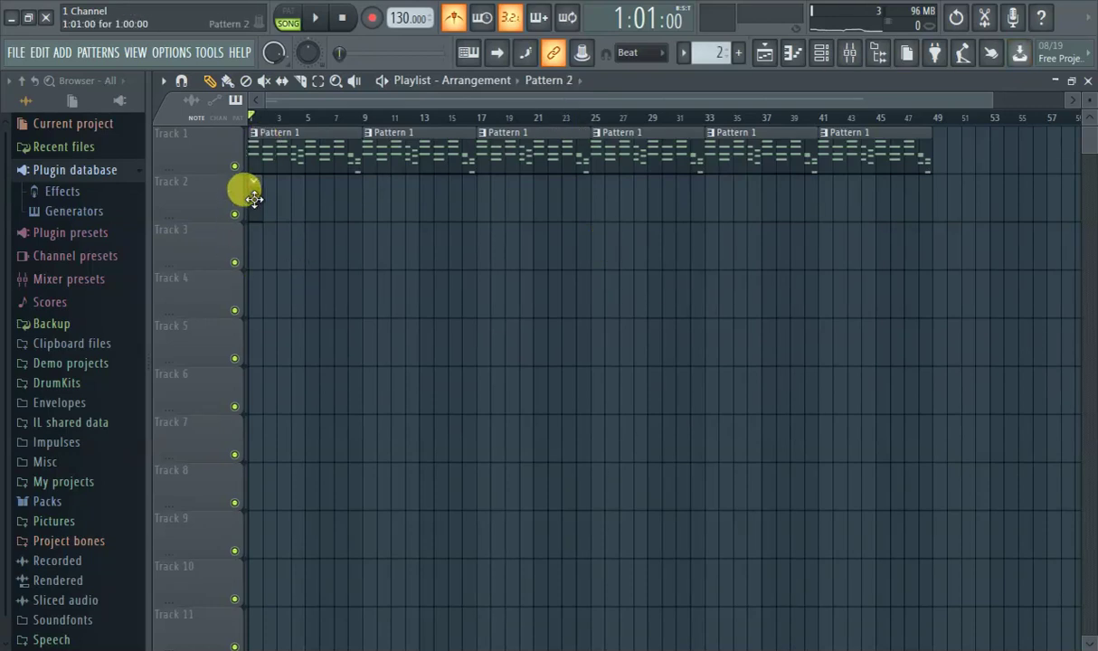
key(F6)
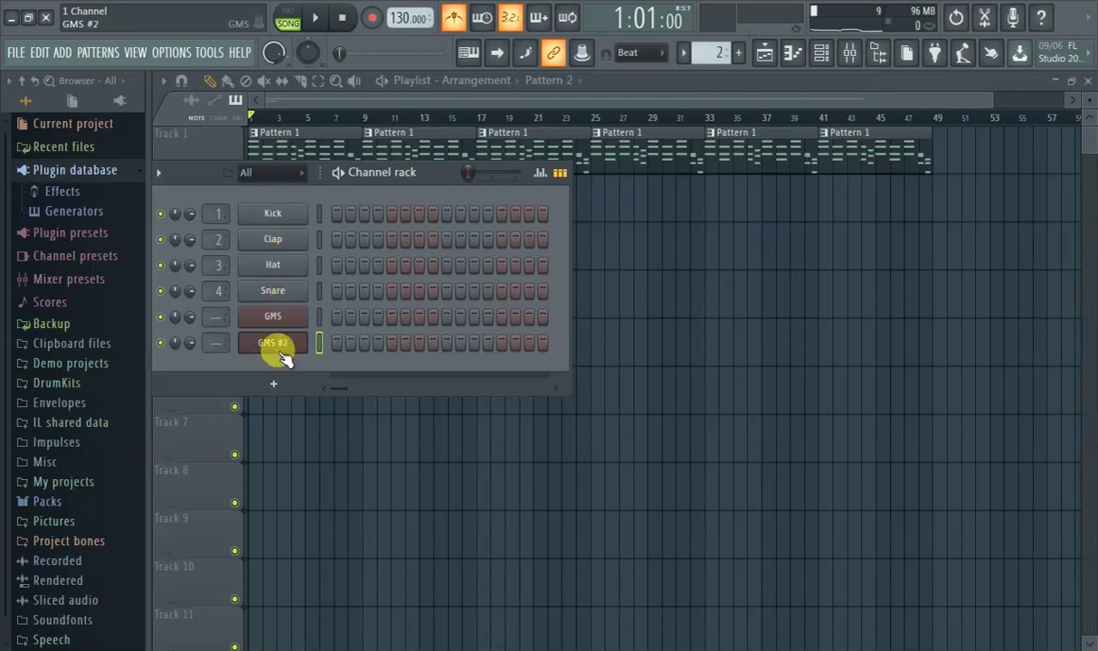
click(61, 53)
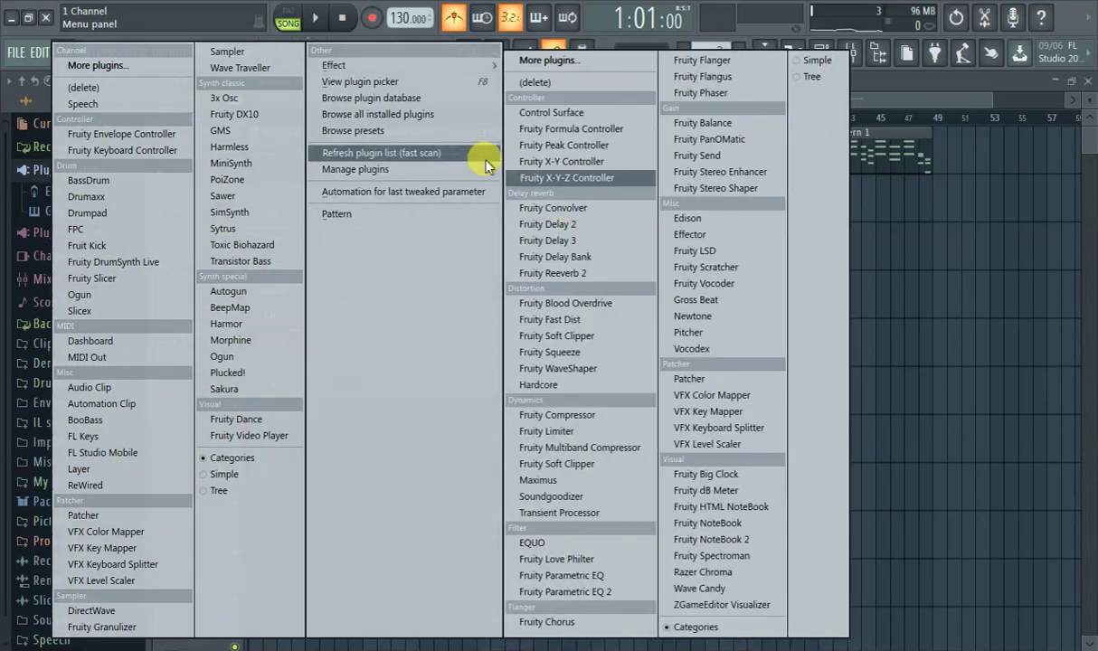
click(185, 110)
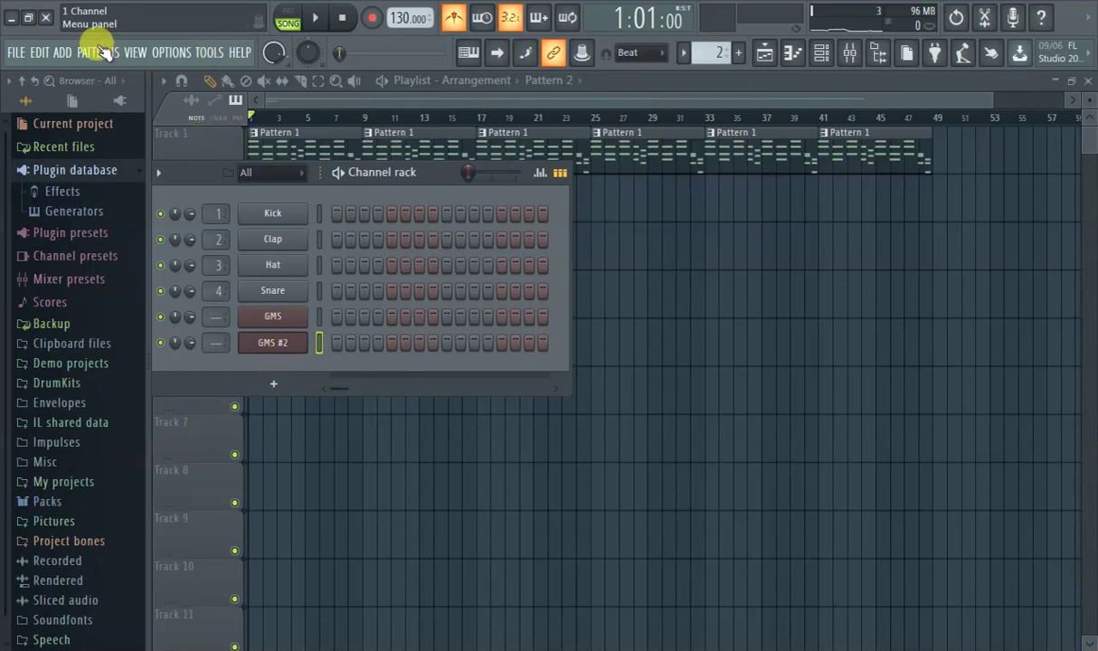
click(68, 51)
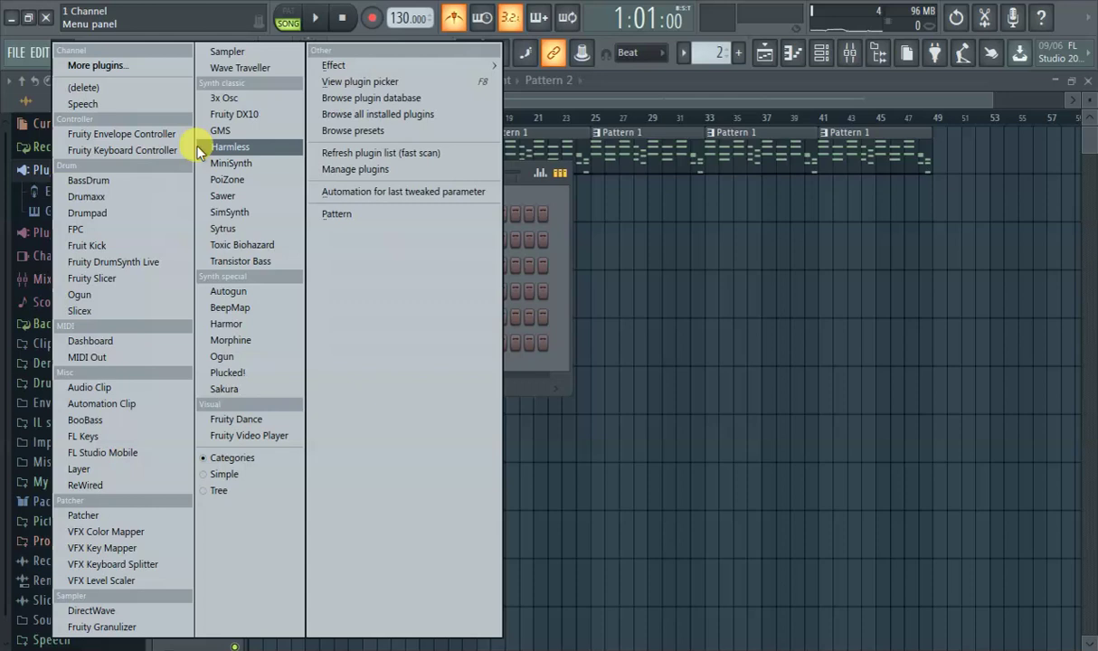
click(548, 187)
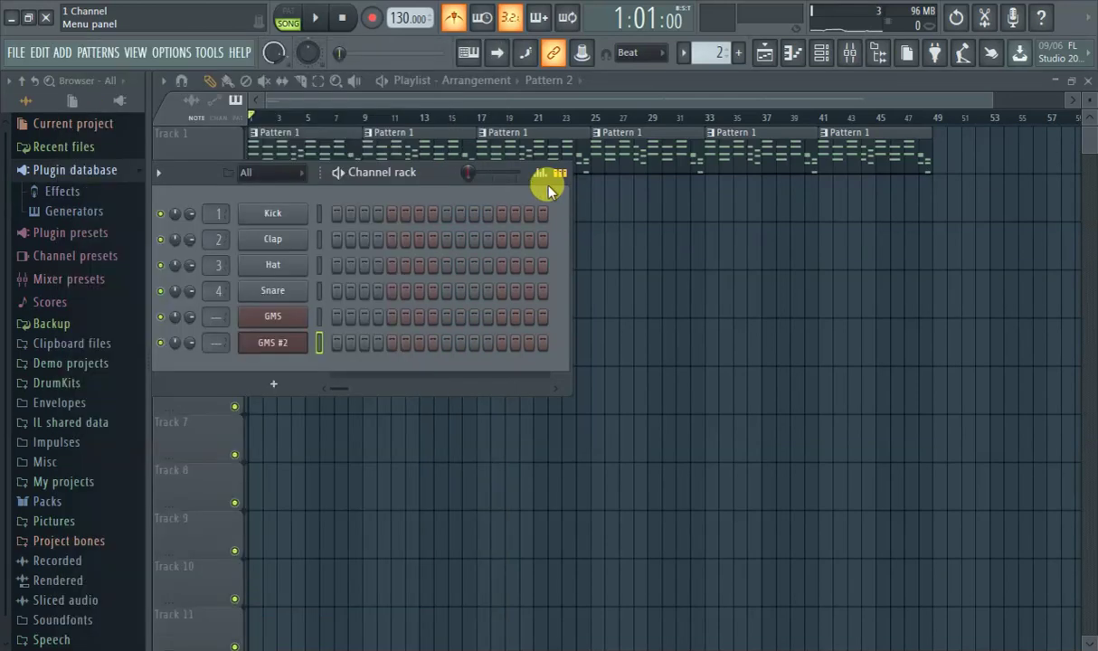
- Open the GMS #2 synth and browse its preset library, keeping the Bass 2 MC program
click(269, 353)
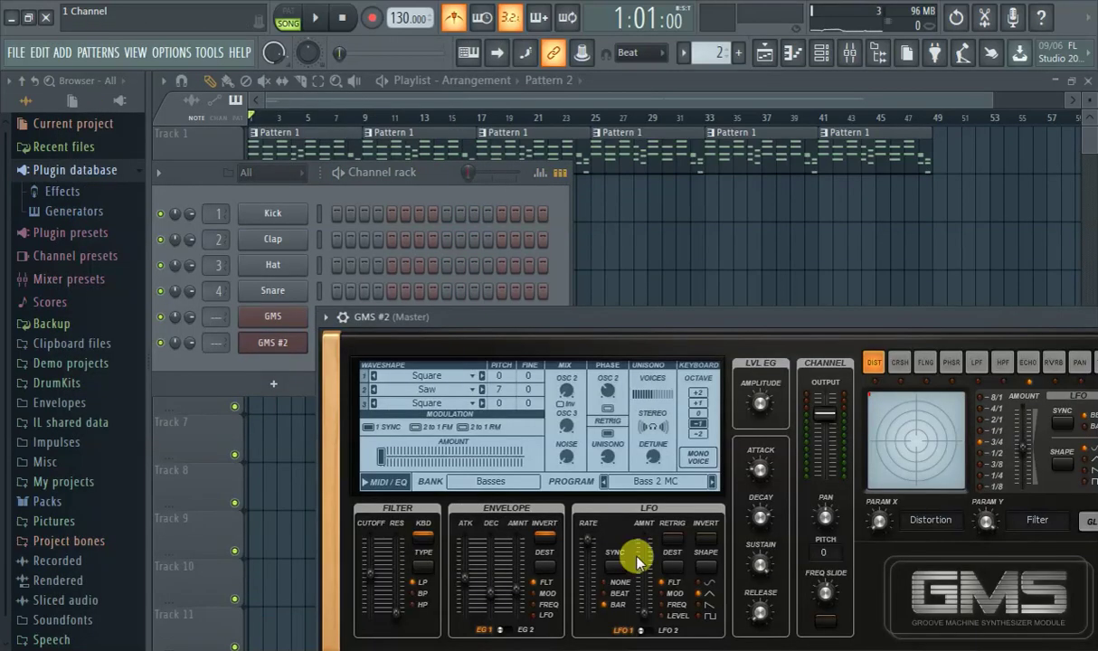
click(678, 481)
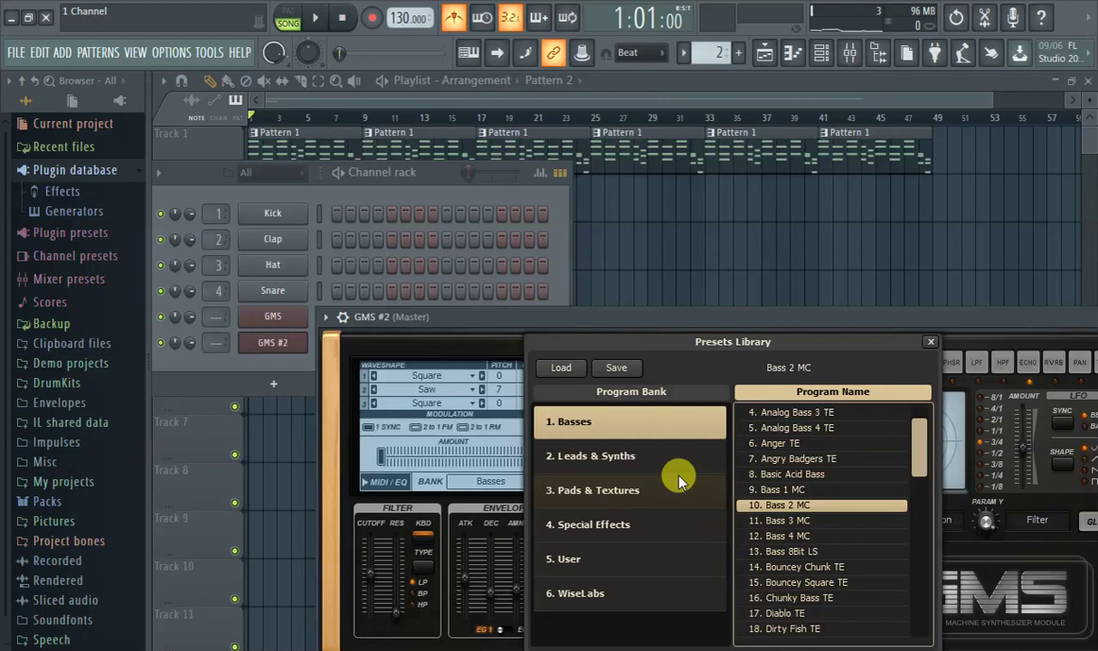
key(Escape)
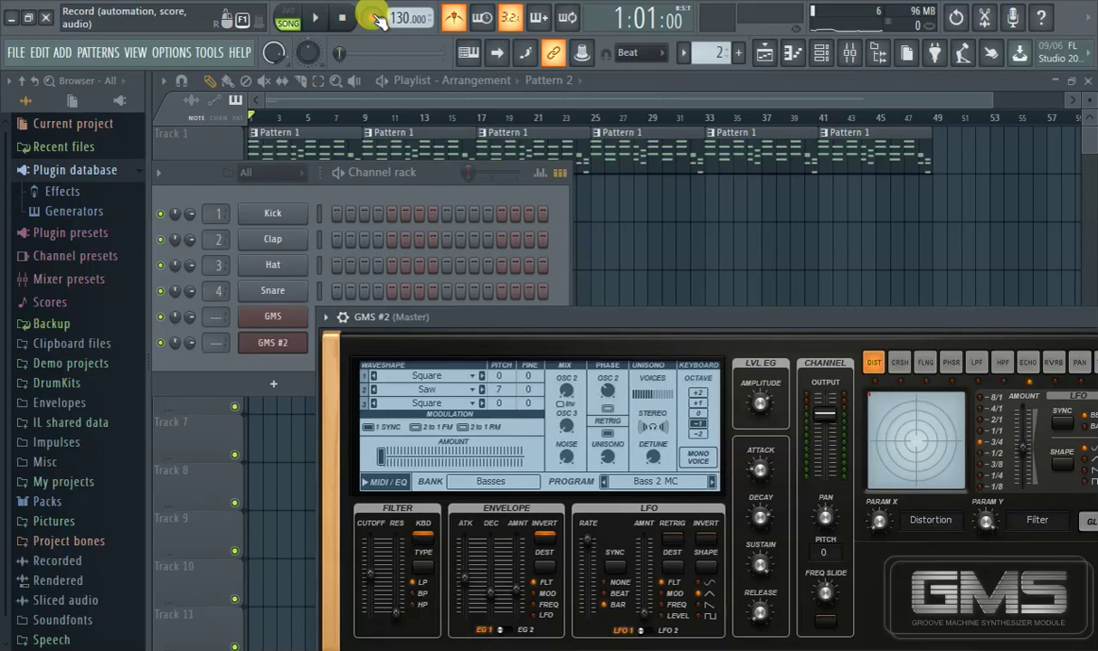
- Record a count-in chord take for GMS #2 into Pattern 2 on Track 2
key(space)
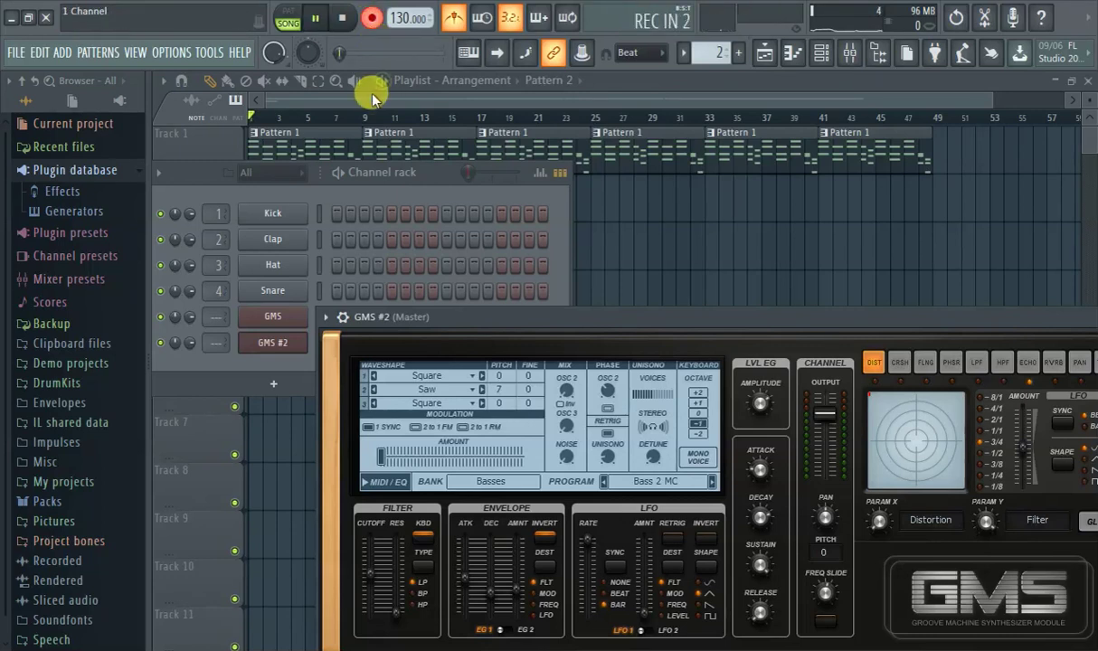
click(372, 91)
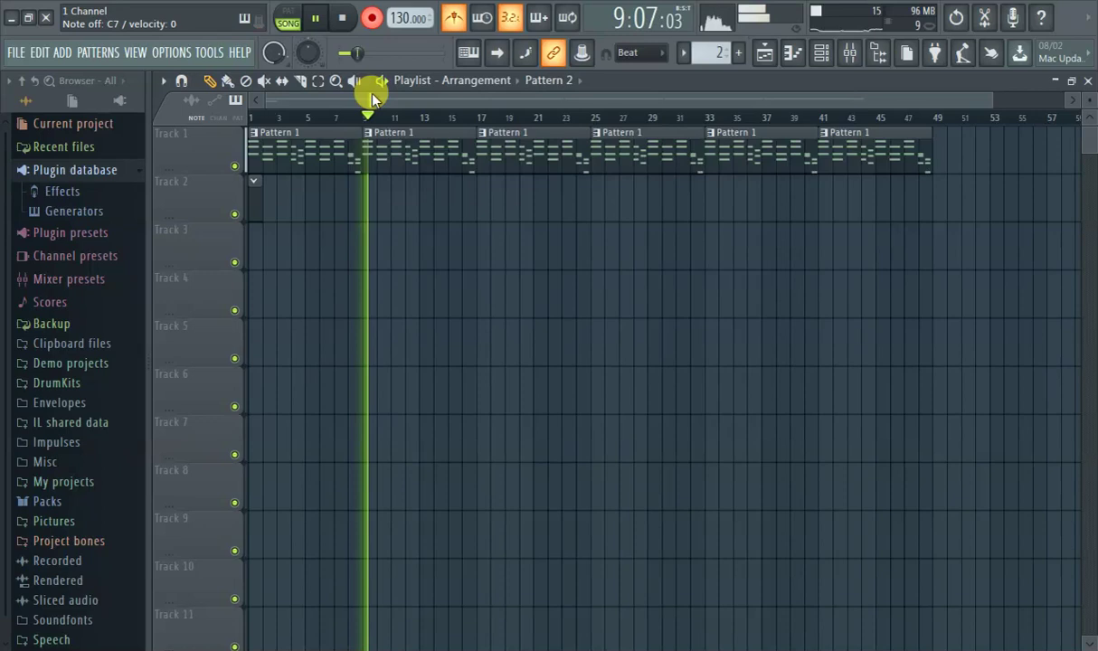
click(372, 18)
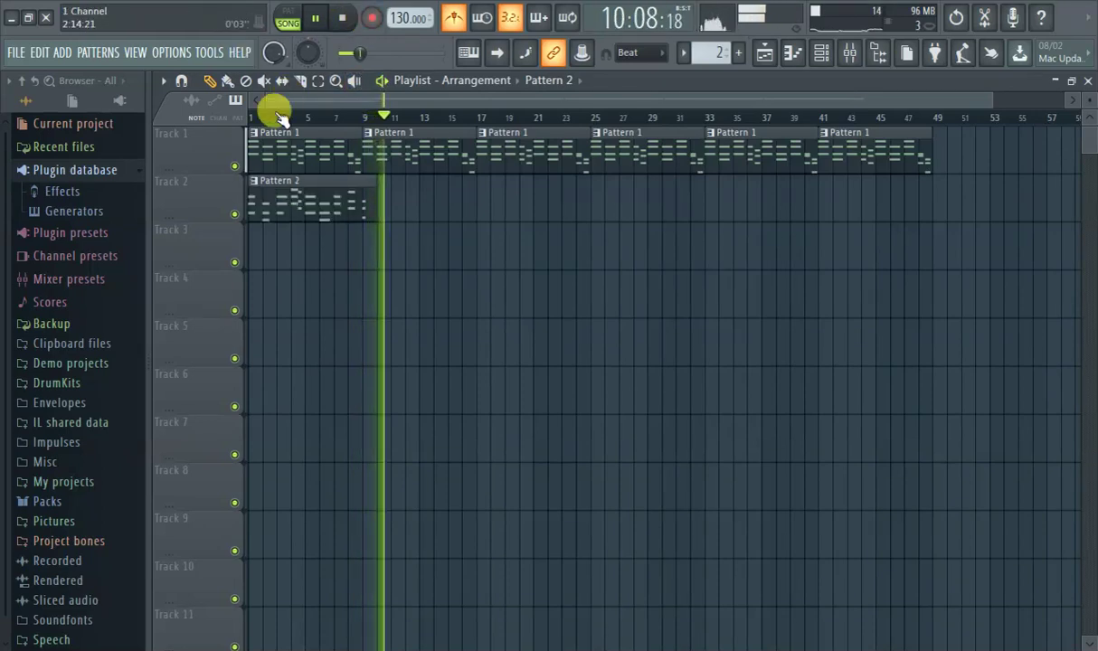
- Open Pattern 2 in the piano roll and delete the chord notes in bars 1–4
double_click(265, 194)
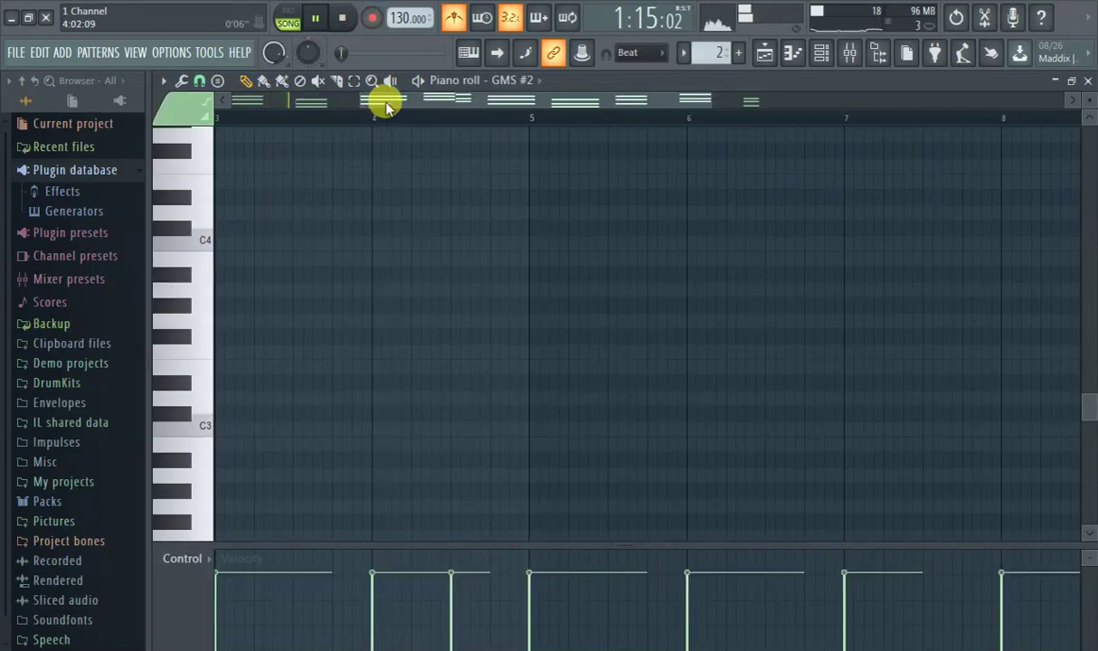
scroll(418, 301, up, 4)
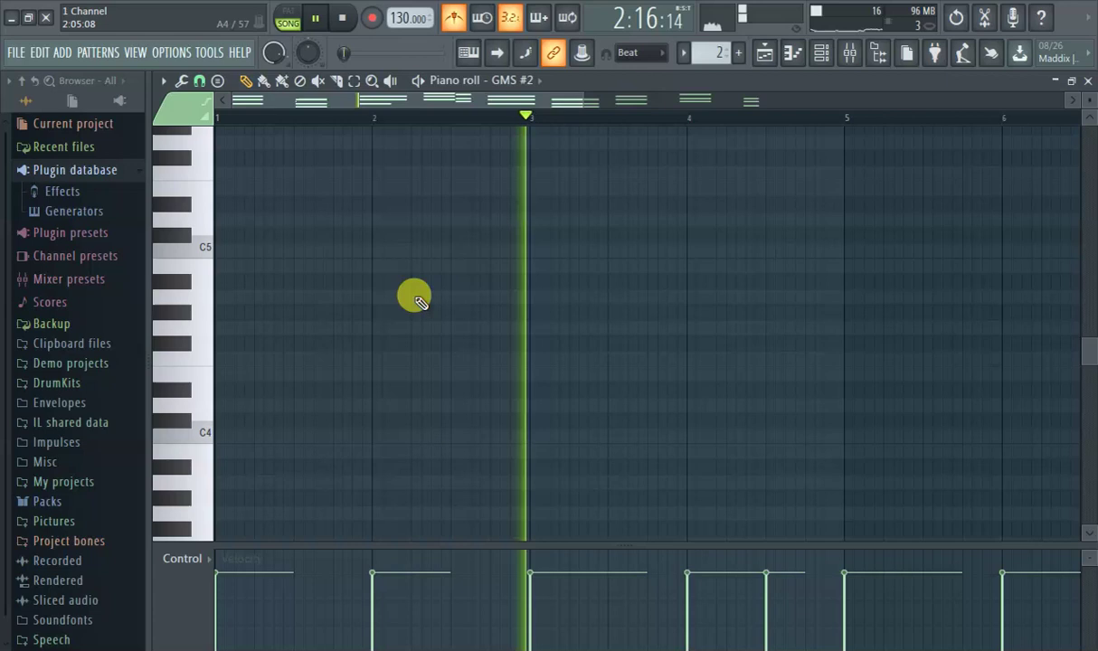
scroll(418, 301, up, 7)
scroll(425, 290, up, 2)
scroll(453, 235, down, 2)
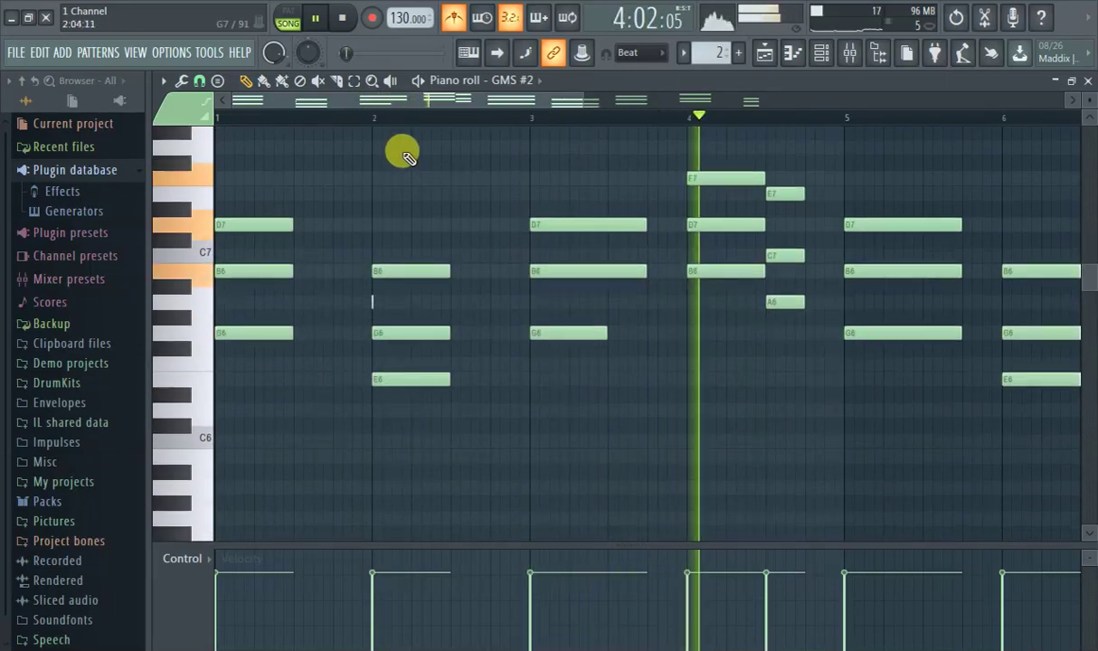
click(354, 81)
drag(238, 159, 804, 416)
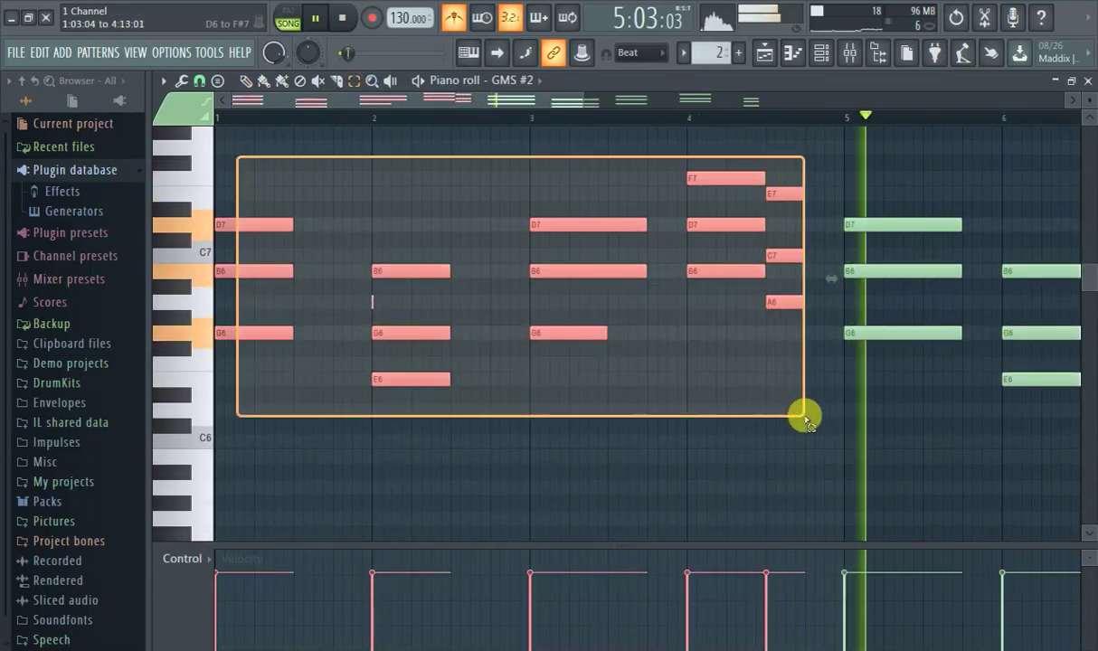
key(Delete)
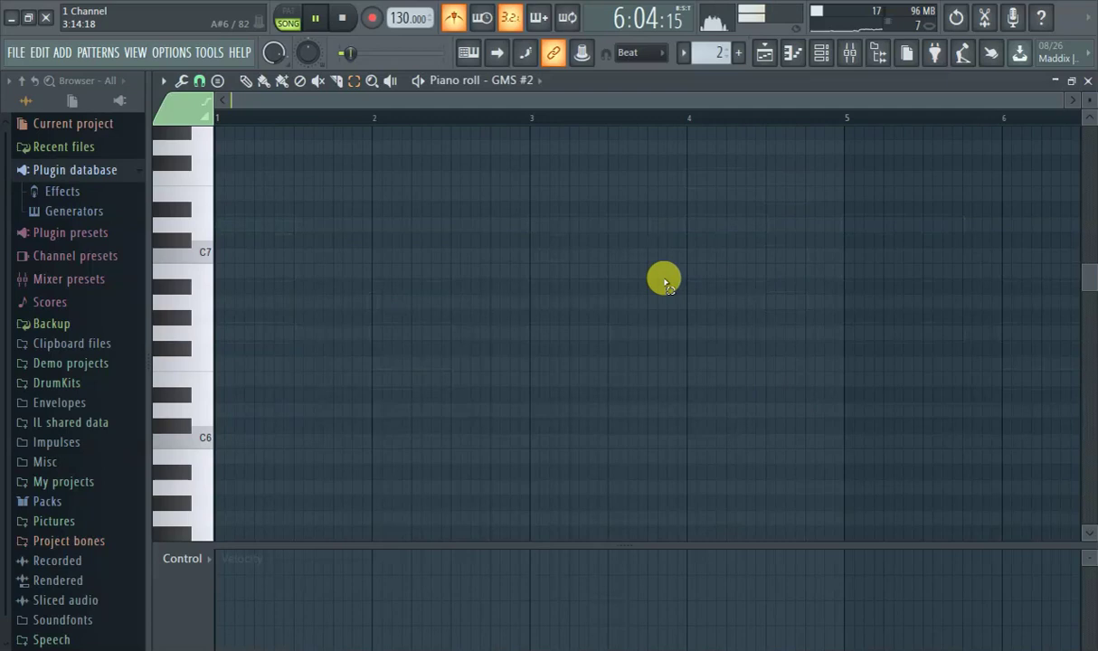
key(ctrl+z)
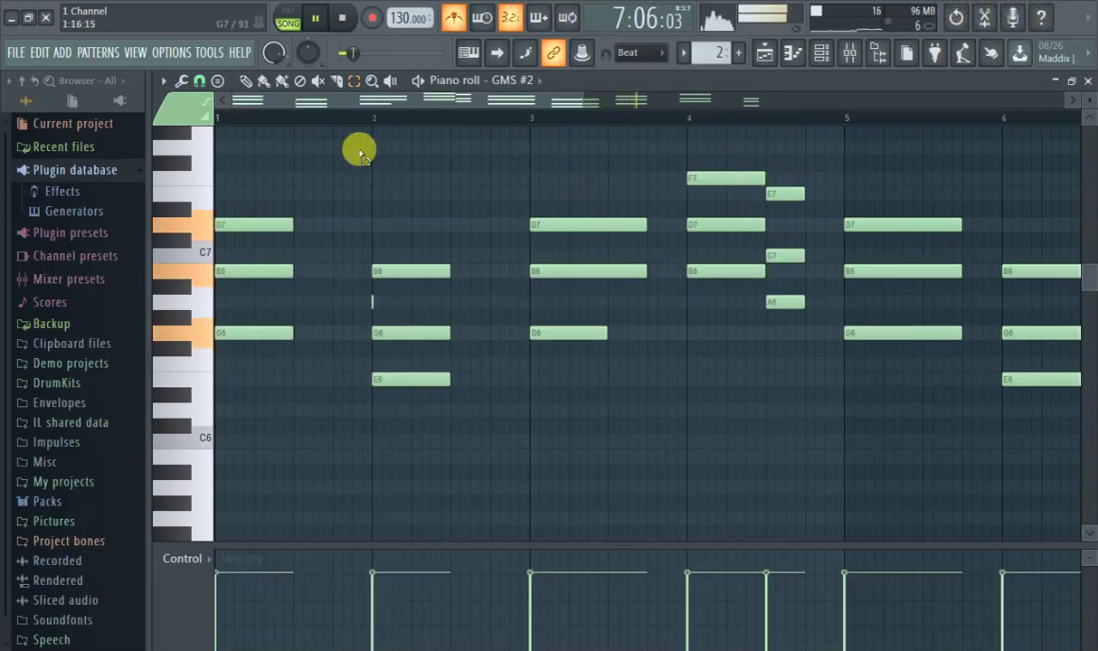
drag(245, 158, 792, 407)
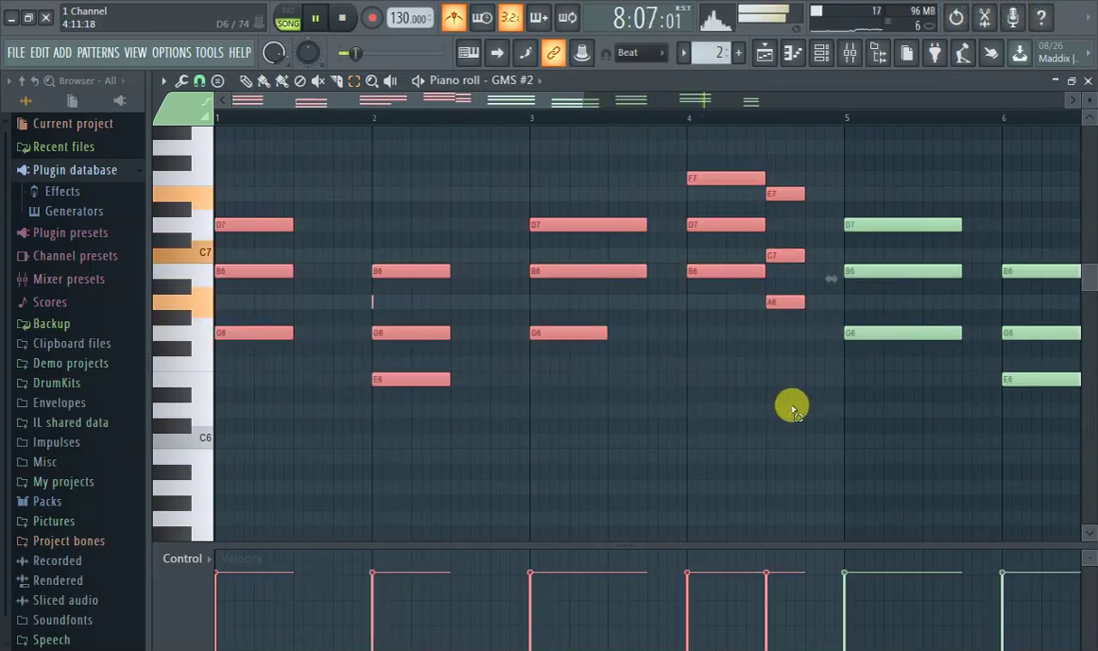
key(Delete)
- Delete the stray notes at bar 9
scroll(808, 317, down, 2)
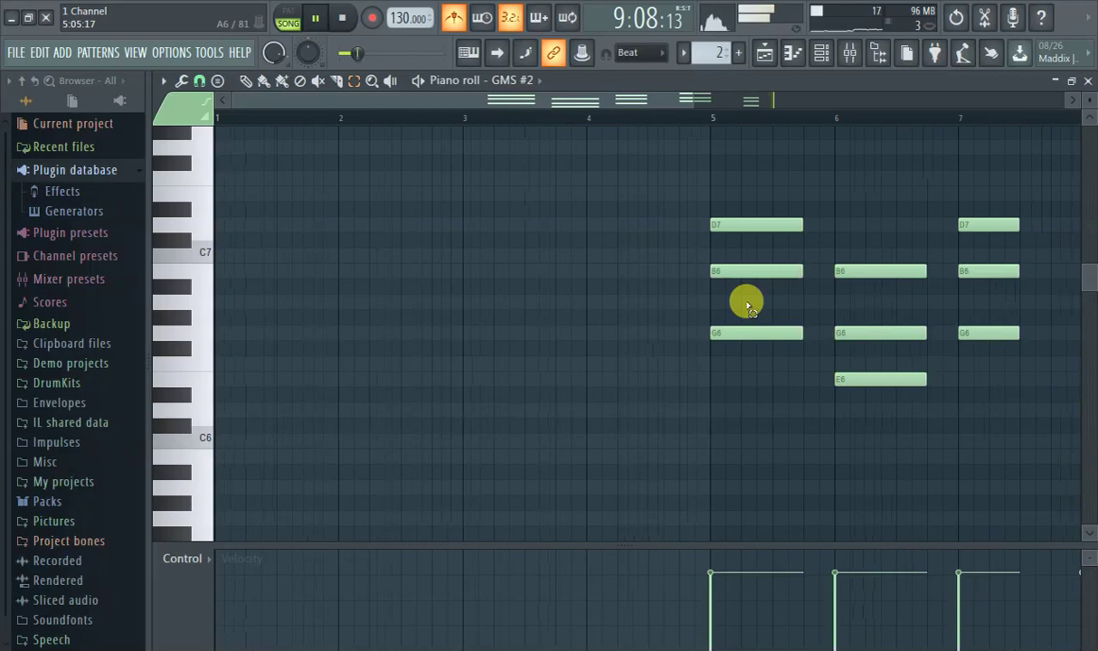
scroll(737, 280, down, 3)
mouse_move(525, 159)
mouse_down()
mouse_move(852, 336)
mouse_move(828, 379)
mouse_up()
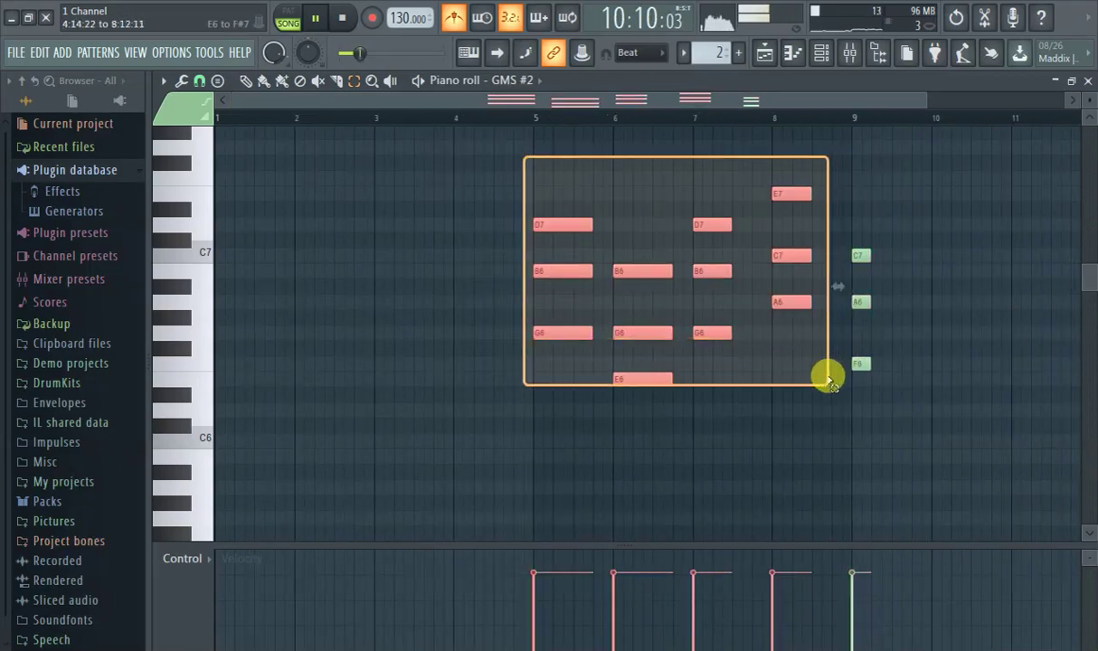
mouse_move(854, 251)
mouse_down()
mouse_move(871, 401)
mouse_move(890, 416)
mouse_up()
key(Delete)
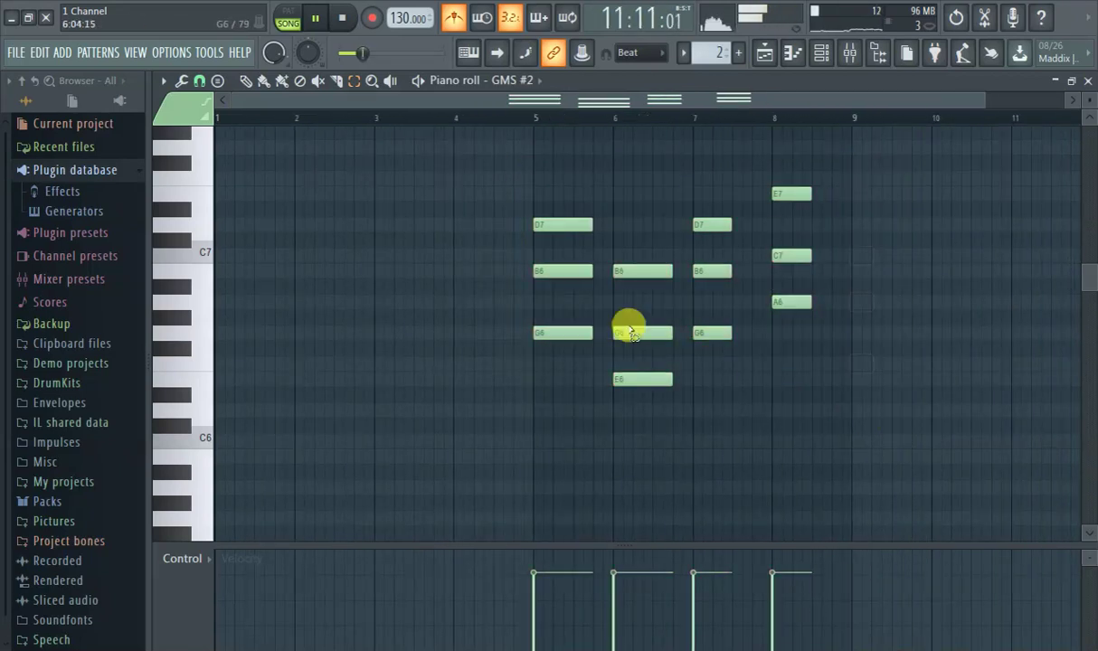
- Copy the bar 5–8 chord phrase into bars 1–4 and play it back from bar 1
mouse_move(468, 156)
mouse_down()
mouse_move(809, 428)
mouse_move(839, 438)
mouse_up()
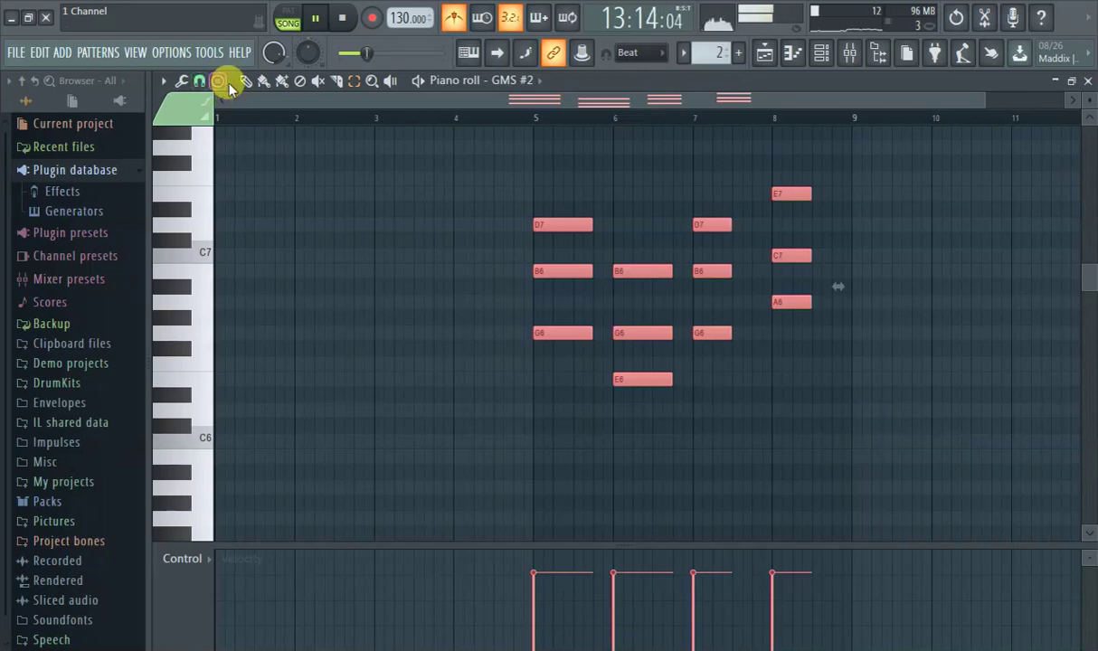
key(ctrl+v)
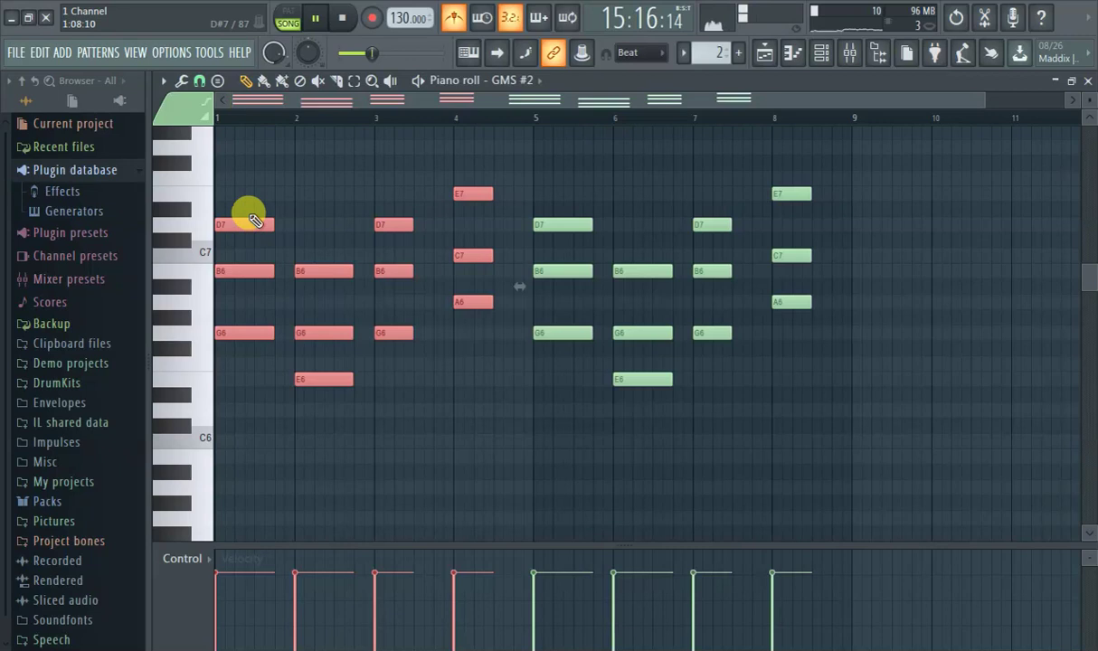
key(space)
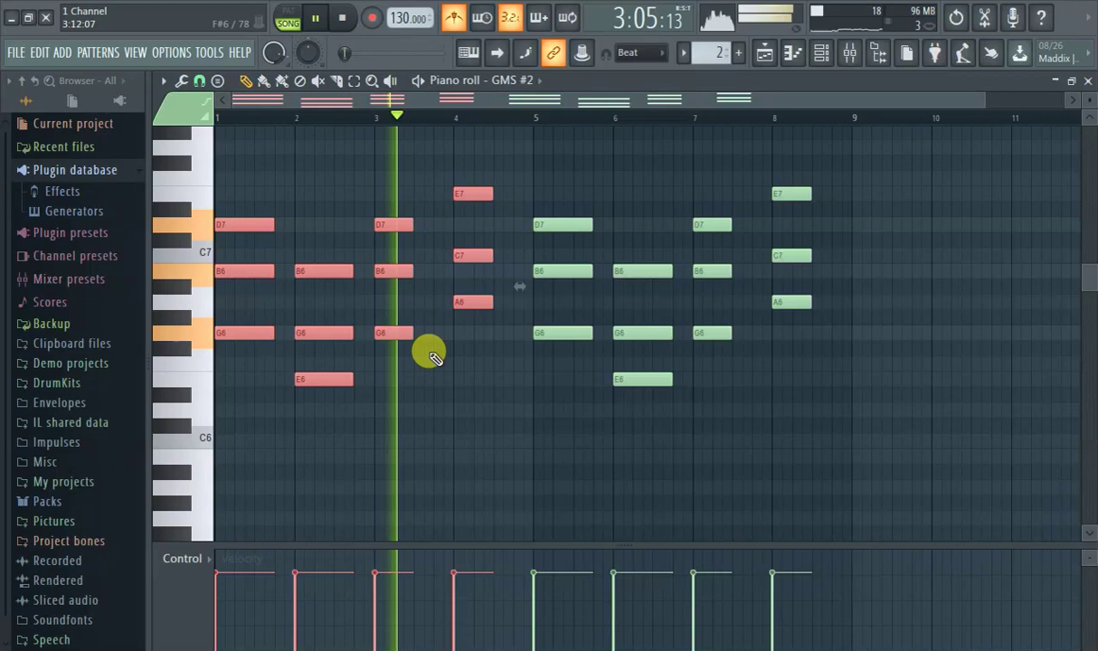
click(233, 118)
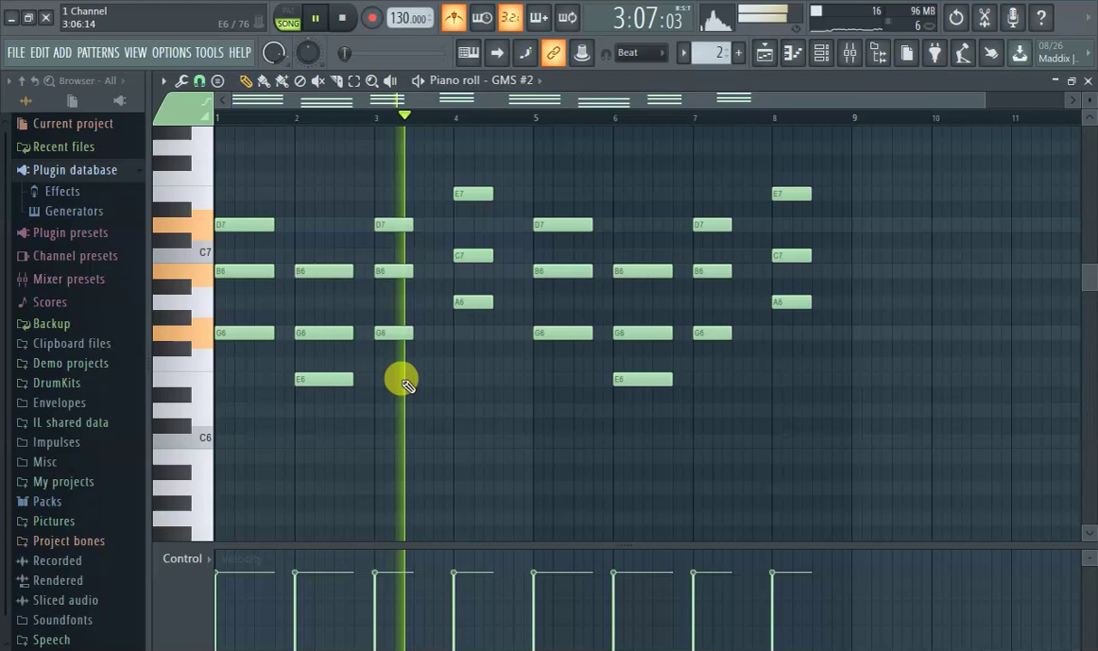
- Add a short D6 note that ends at bar 4
mouse_move(404, 379)
mouse_down()
mouse_move(482, 376)
mouse_move(434, 412)
mouse_up()
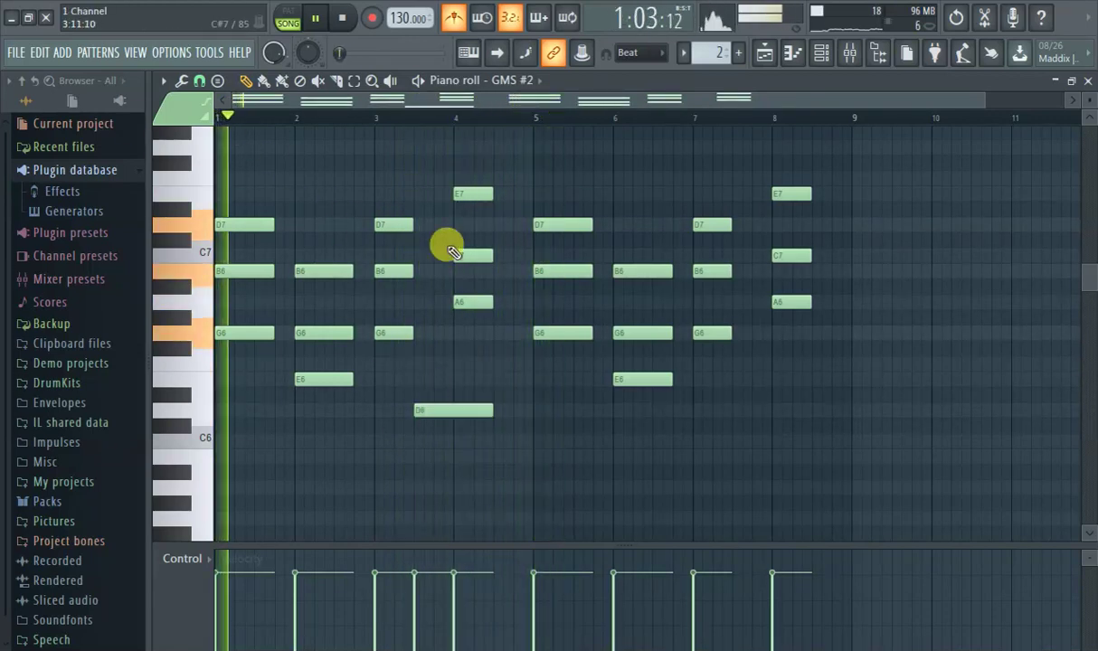
drag(488, 414, 461, 415)
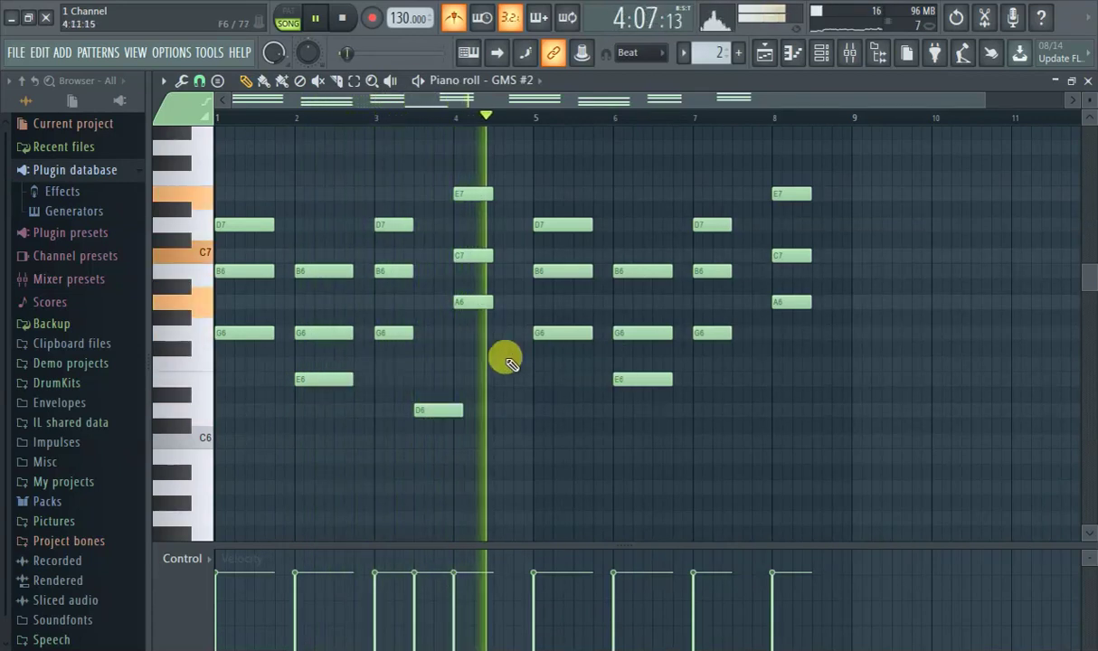
scroll(539, 319, up, 1)
scroll(543, 341, up, 6)
scroll(539, 342, down, 5)
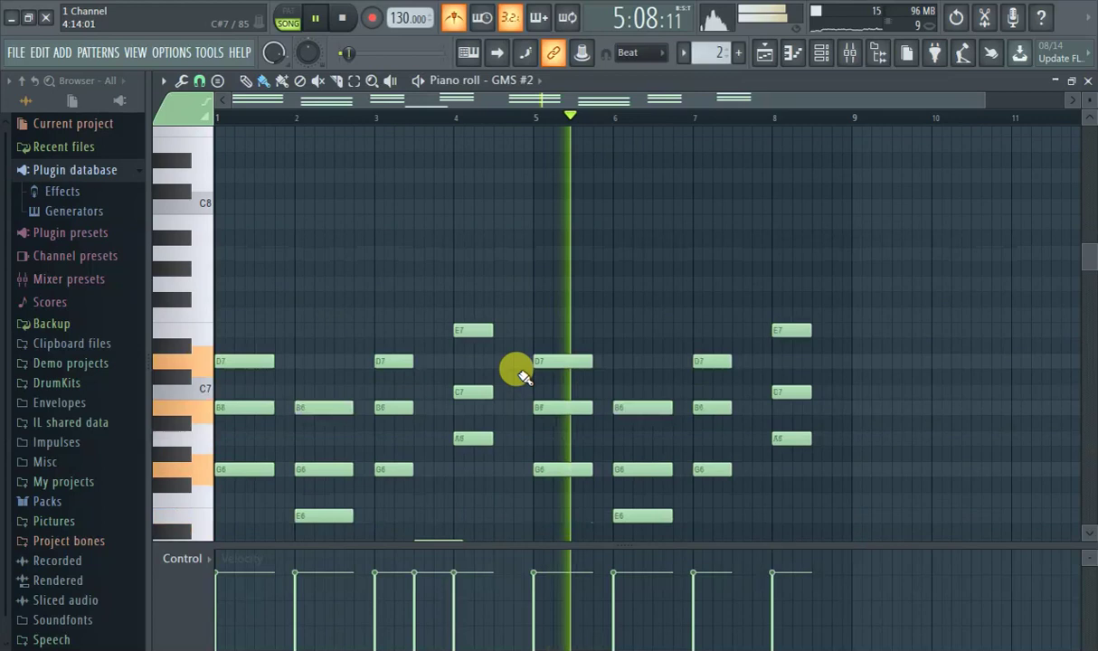
scroll(520, 373, down, 1)
- Add an E6 note just after bar 4 and delete the stray D8 note near bar 1
click(502, 458)
drag(505, 461, 503, 472)
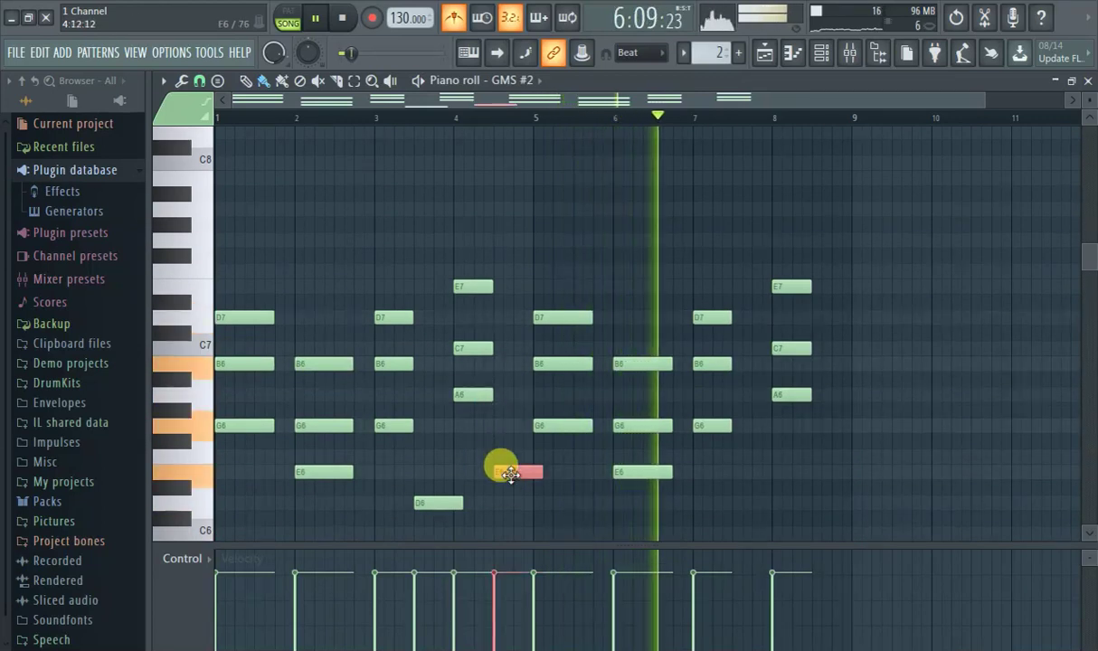
click(239, 133)
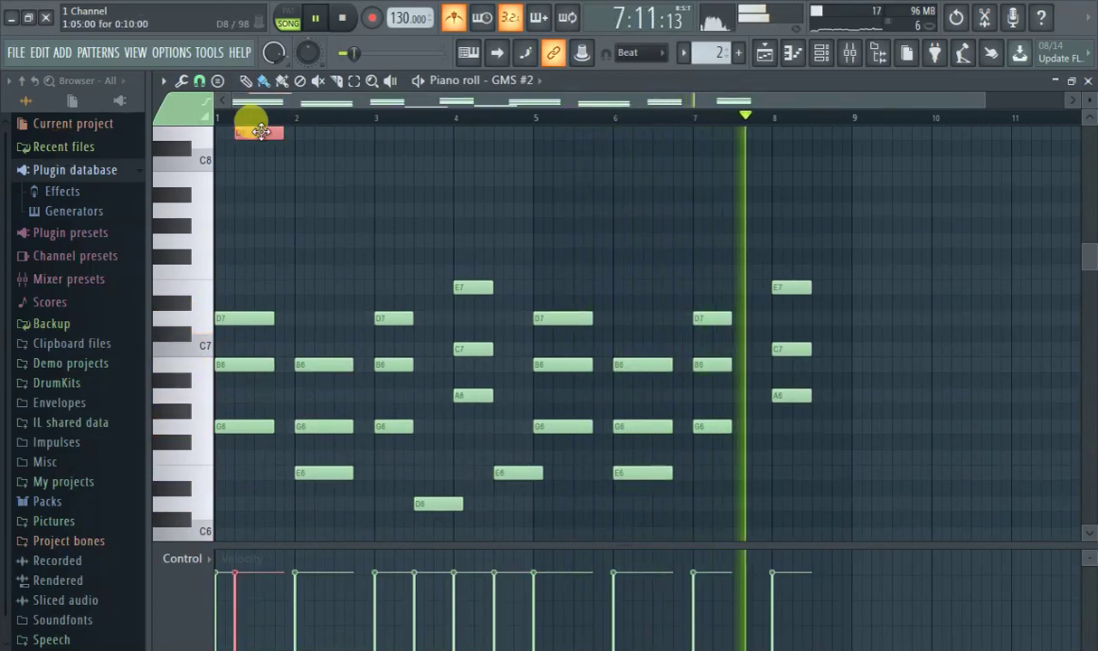
right_click(255, 133)
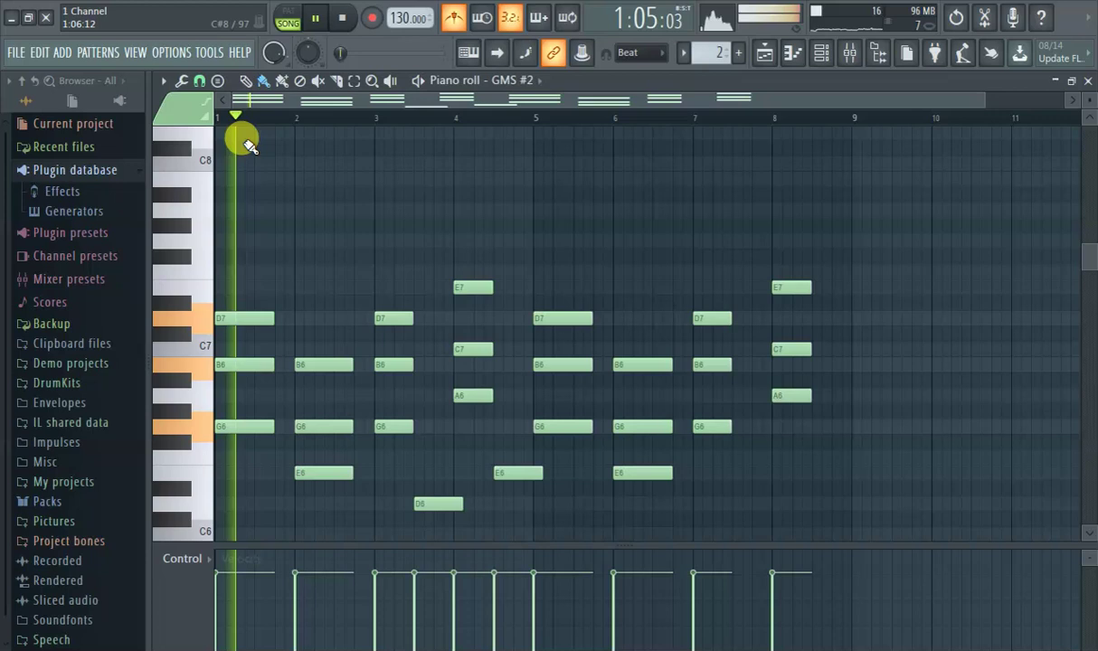
scroll(383, 208, down, 2)
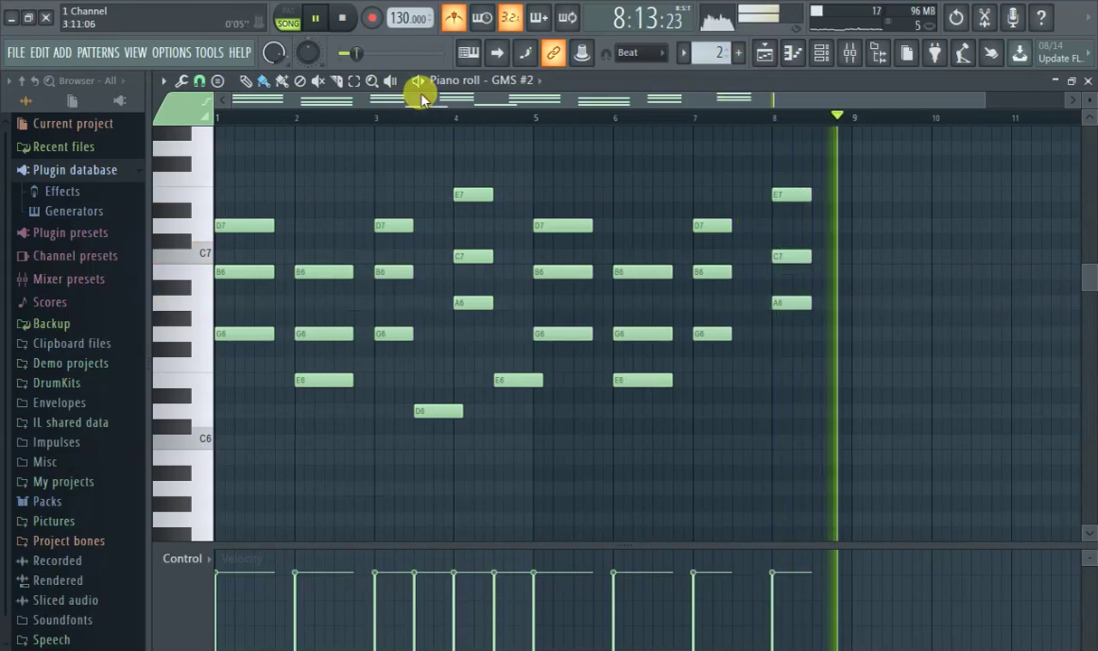
- Select the bar 7–8 chords, restart playback, then select the bar 1 D7 note and bar 5–6 chords
click(353, 80)
drag(698, 159, 870, 373)
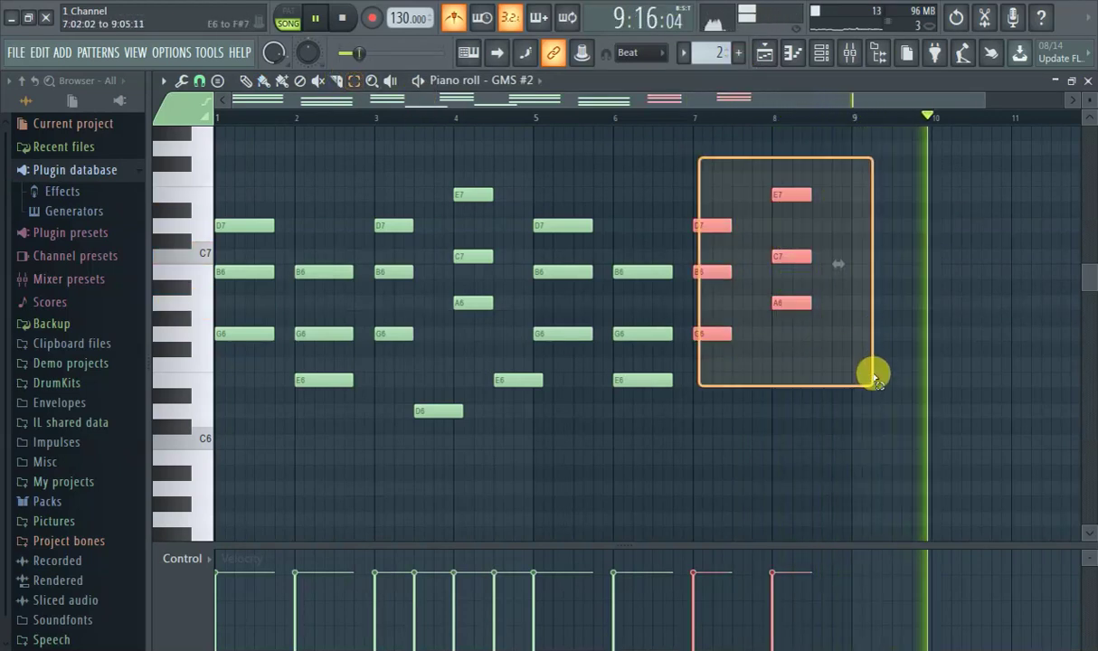
click(246, 82)
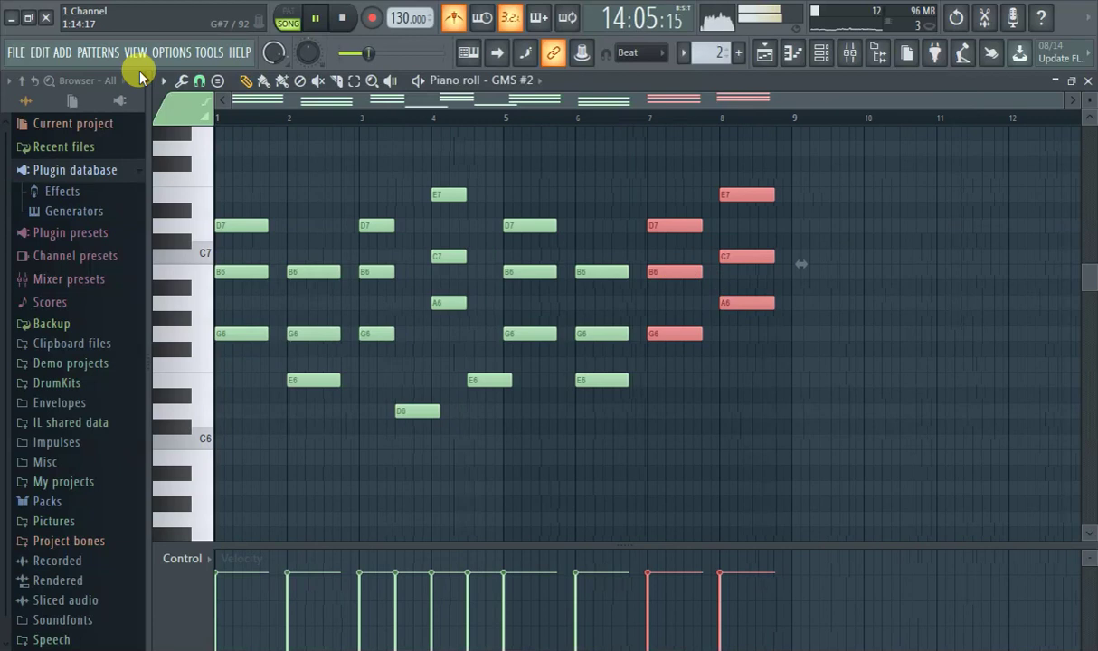
drag(226, 129, 160, 134)
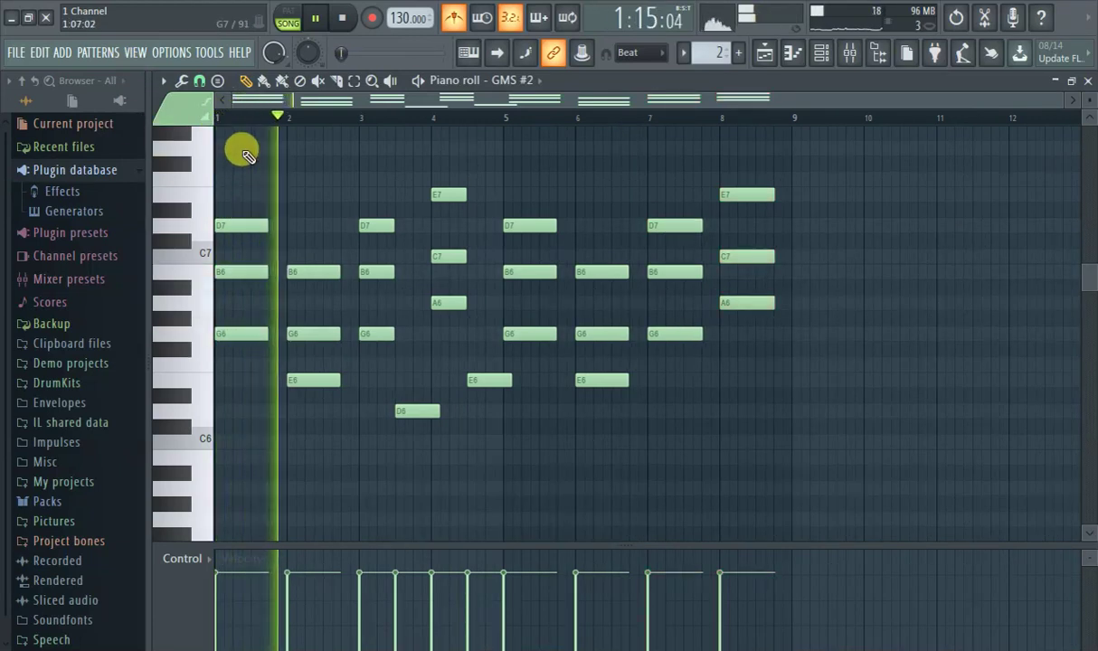
mouse_move(241, 158)
mouse_down()
mouse_move(311, 232)
mouse_move(350, 179)
mouse_up()
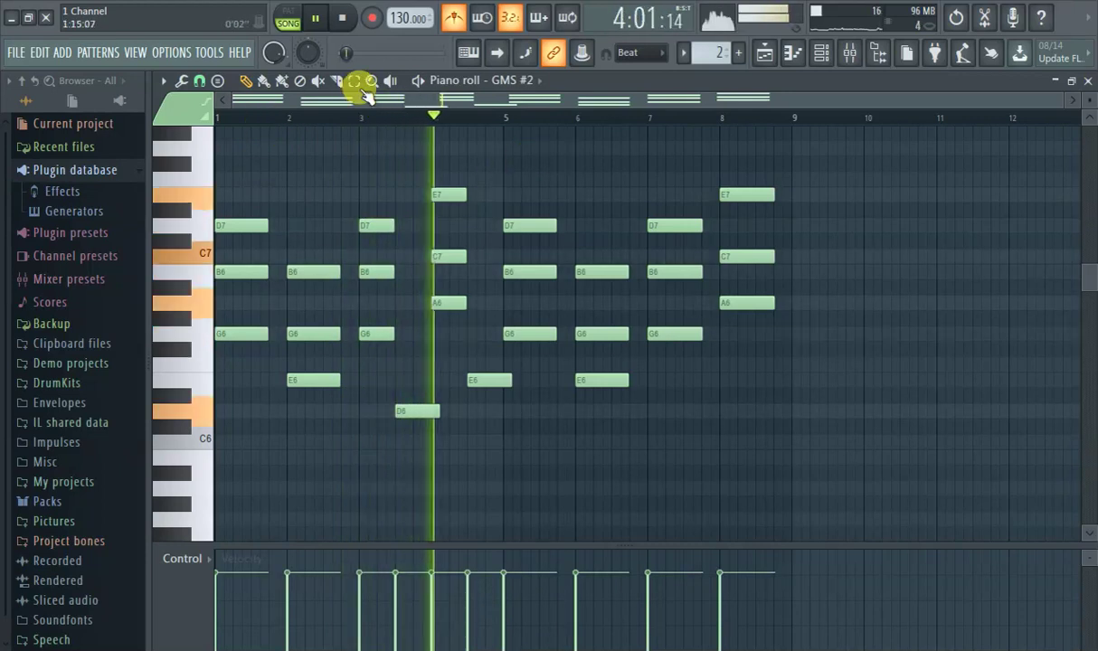
mouse_move(504, 161)
mouse_down()
mouse_move(625, 297)
mouse_move(638, 438)
mouse_up()
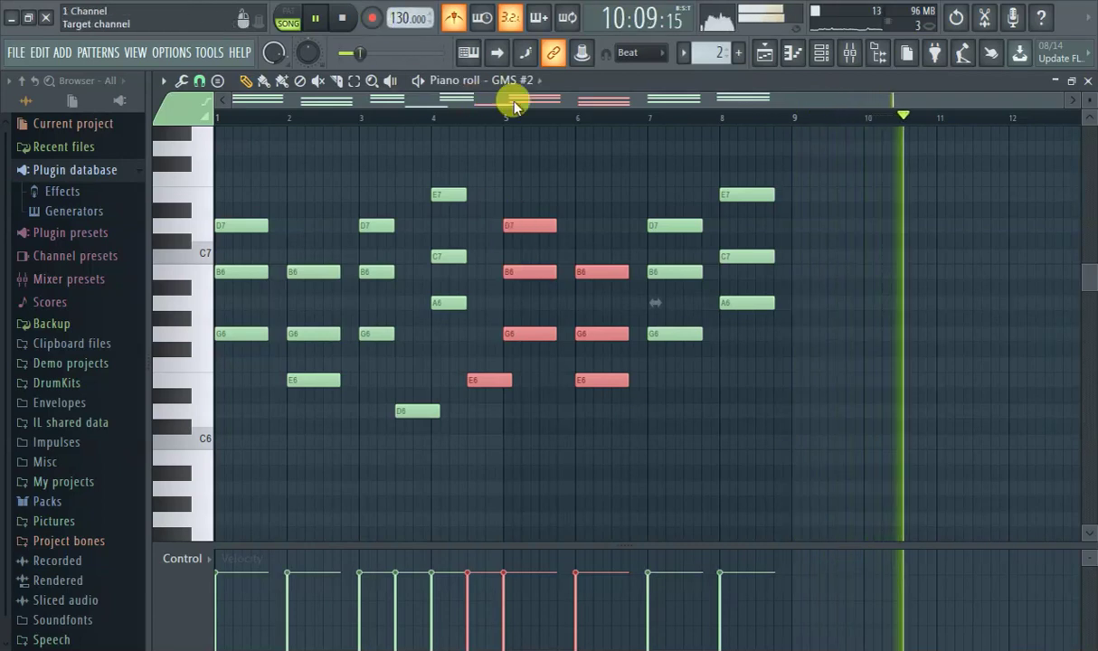
click(650, 54)
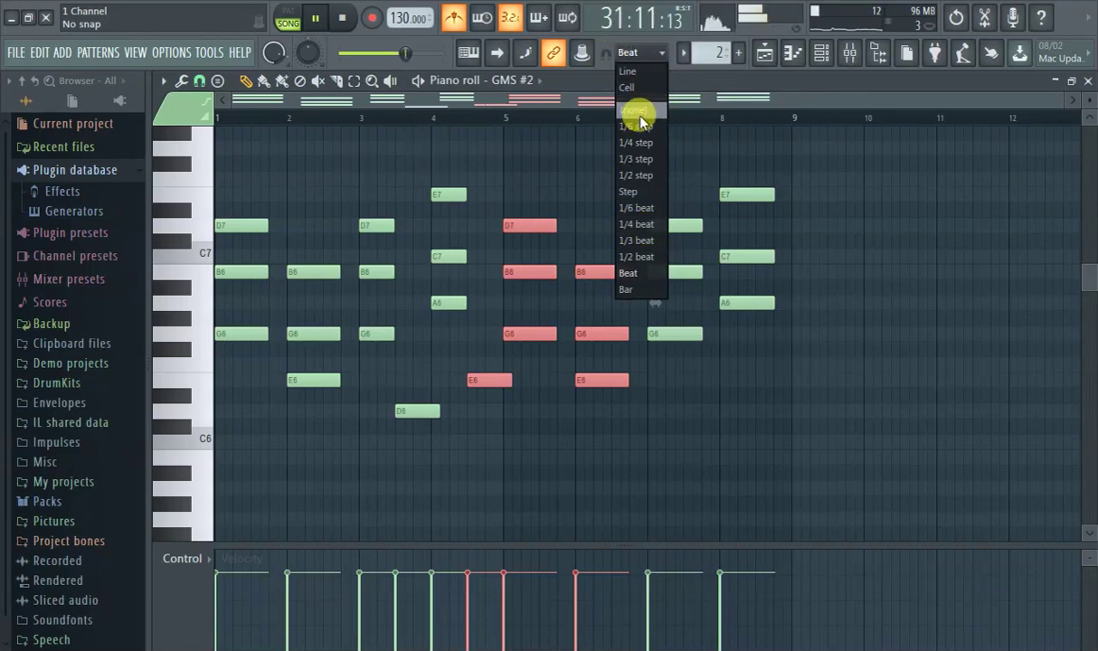
click(404, 107)
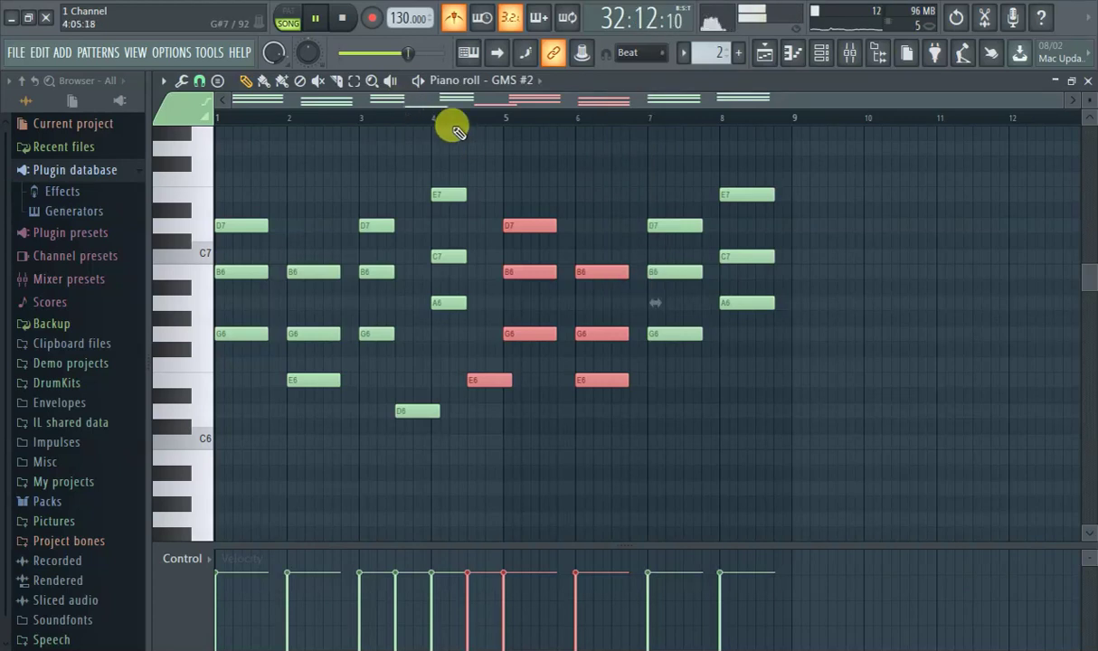
- Show the Playlist - Arrangement with Pattern 1 clips on Track 1 and Pattern 2 on Track 2
click(766, 56)
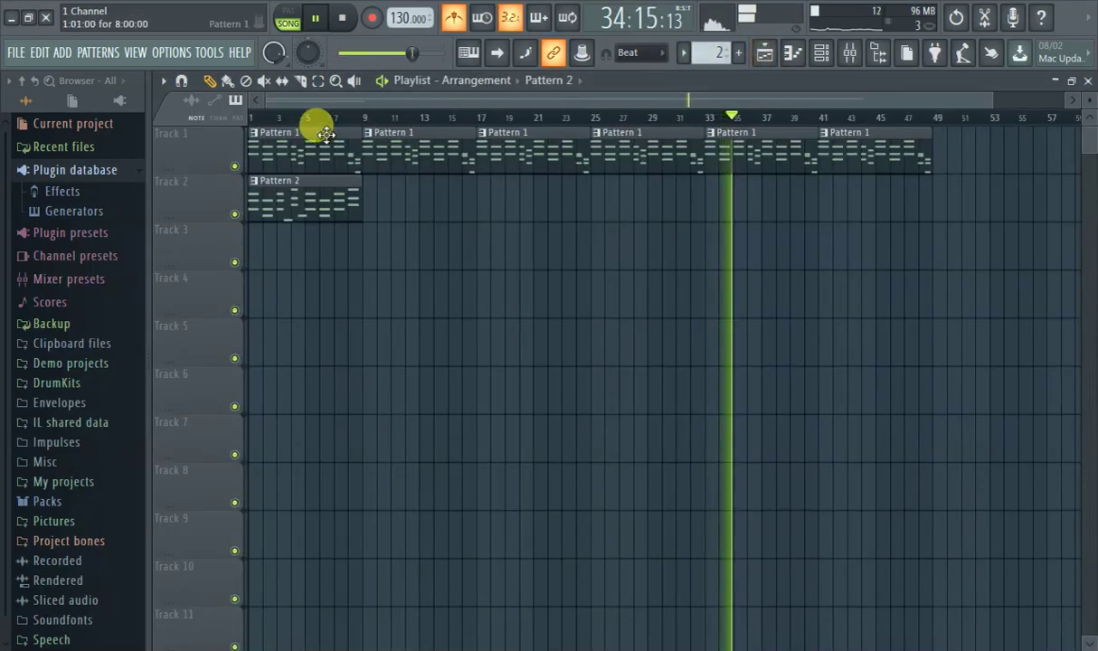